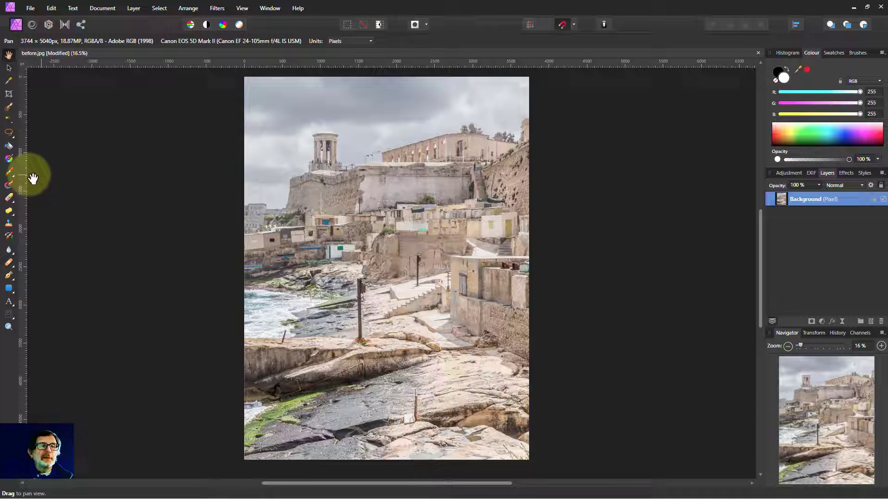
- Paint a thick black bracket-shaped stroke across the sky and a small dot with the Paint Brush
{"action": "left_click", "coordinate": [8, 172]}
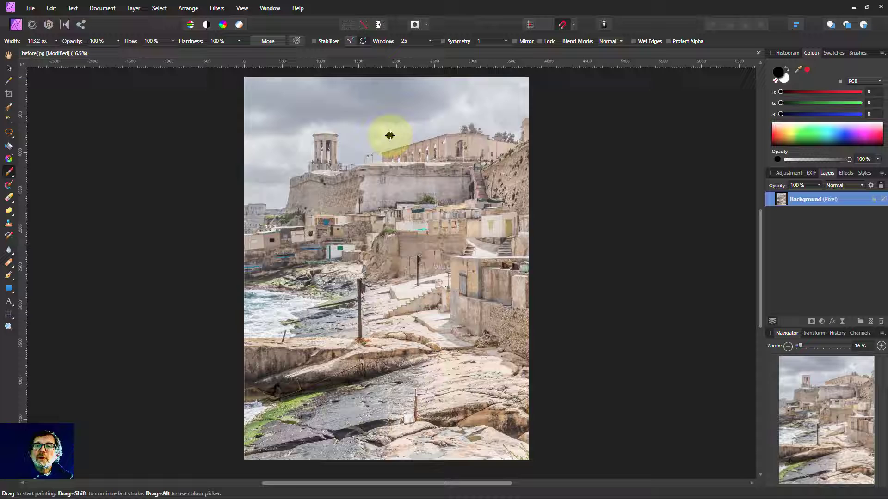
{"action": "mouse_move", "coordinate": [470, 129]}
{"action": "left_mouse_down"}
{"action": "mouse_move", "coordinate": [338, 133]}
{"action": "mouse_move", "coordinate": [337, 195]}
{"action": "mouse_move", "coordinate": [426, 194]}
{"action": "left_mouse_up"}
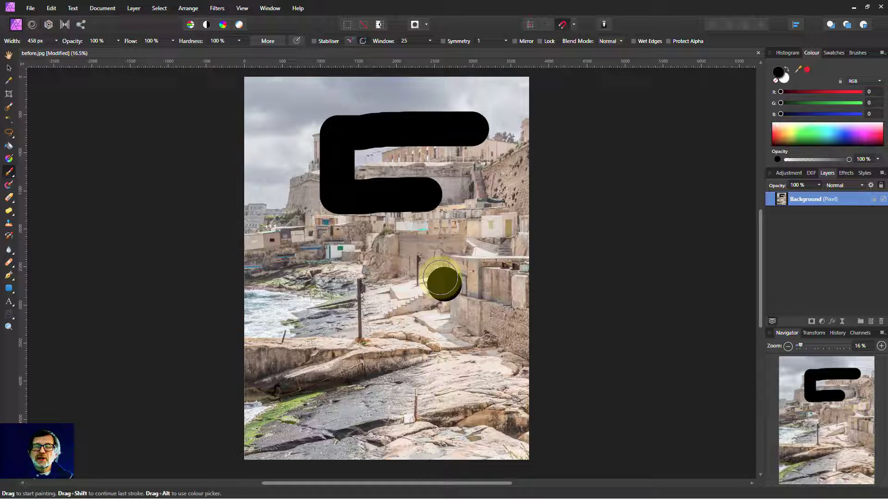
{"action": "mouse_move", "coordinate": [440, 280]}
{"action": "left_mouse_down"}
{"action": "mouse_move", "coordinate": [464, 268]}
{"action": "mouse_move", "coordinate": [491, 270]}
{"action": "mouse_move", "coordinate": [474, 276]}
{"action": "left_mouse_up"}
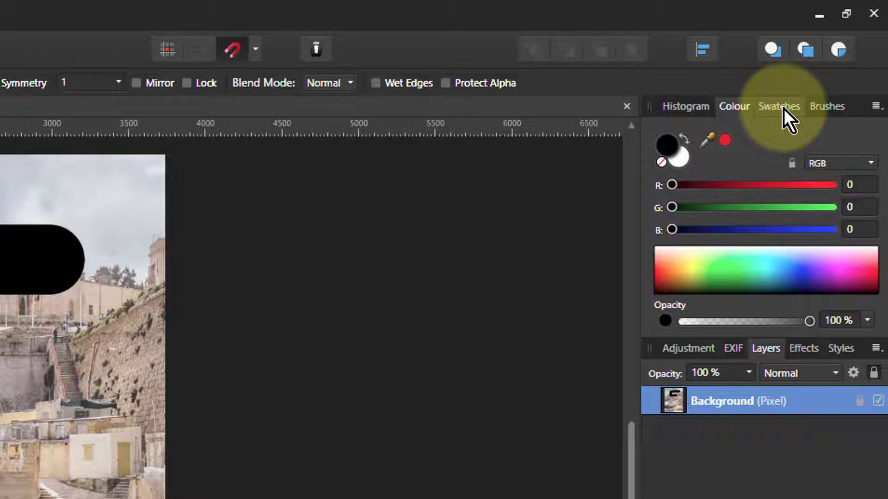
- Choose the 32 px Round Soft Brush from the Basic brush category
{"action": "left_click", "coordinate": [828, 106]}
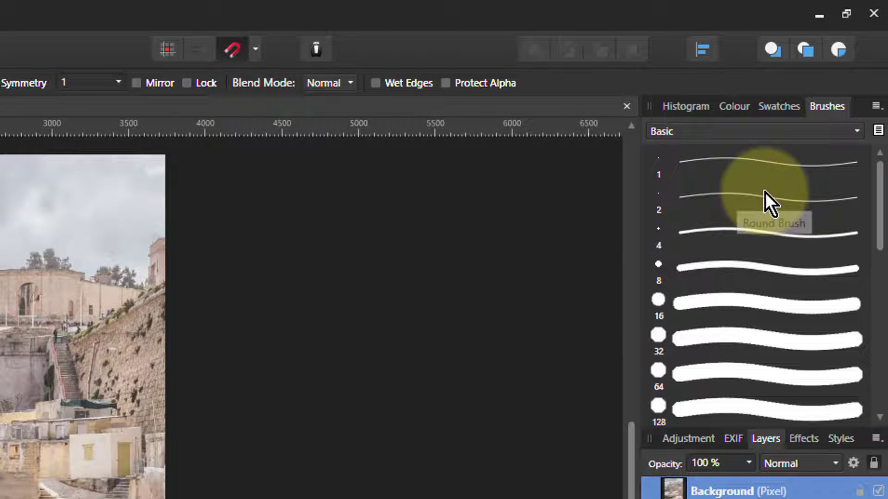
{"action": "left_click", "coordinate": [706, 126]}
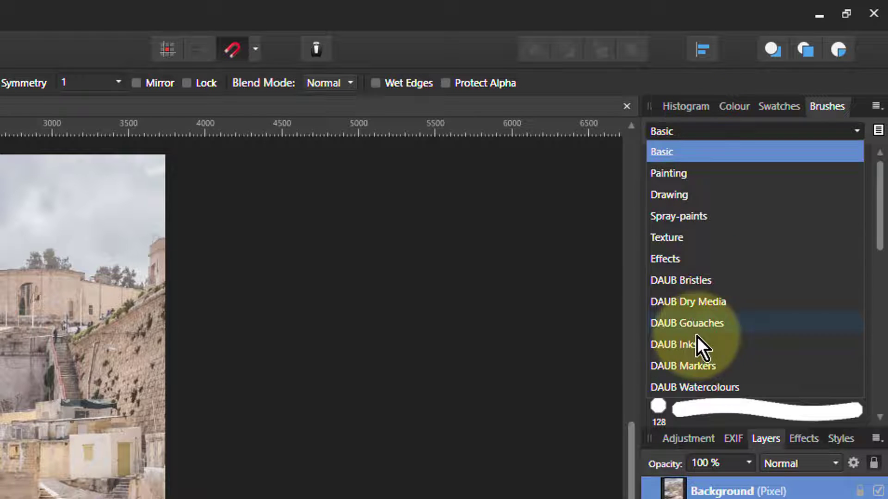
{"action": "left_click", "coordinate": [681, 151]}
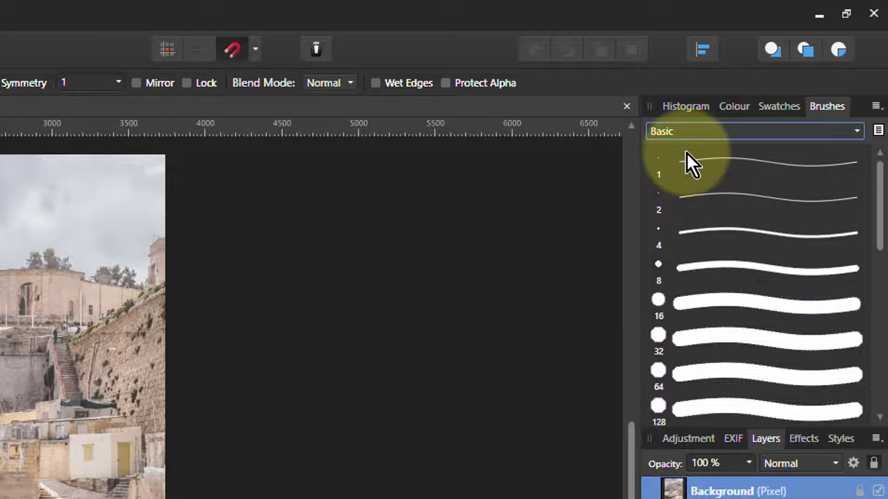
{"action": "scroll", "coordinate": [736, 307], "scroll_direction": "down", "scroll_amount": 1}
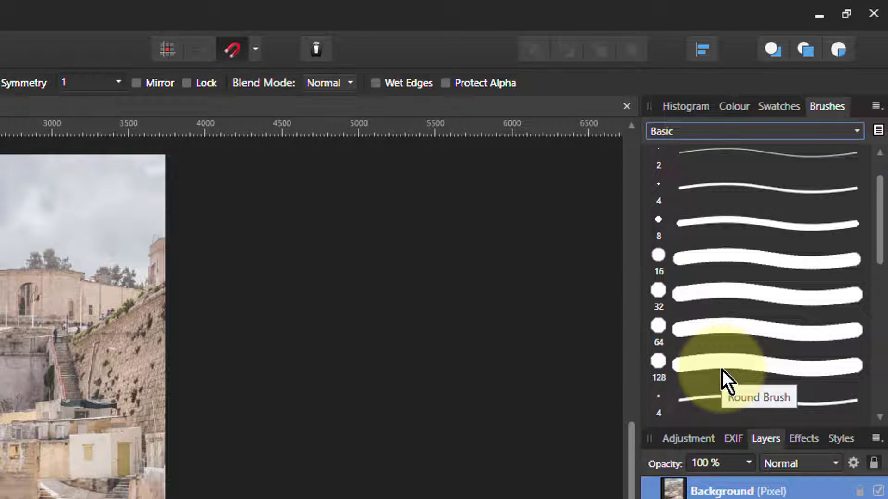
{"action": "scroll", "coordinate": [723, 370], "scroll_direction": "down", "scroll_amount": 5}
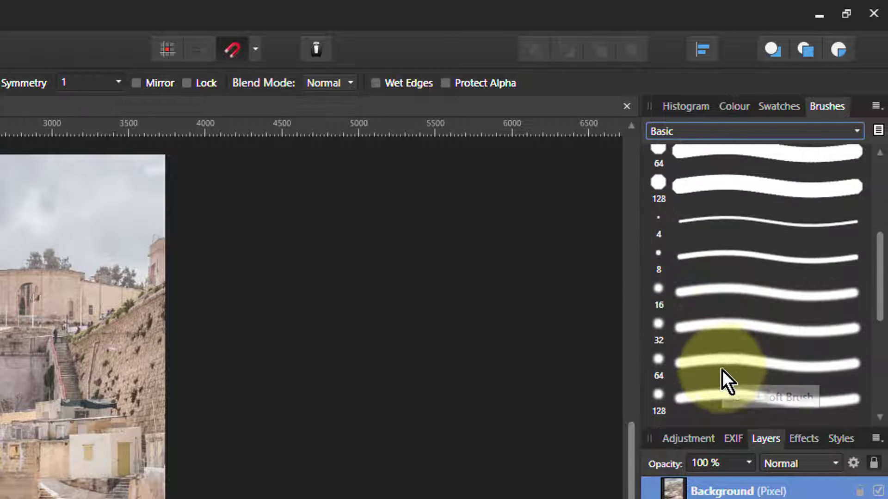
{"action": "left_click", "coordinate": [743, 323]}
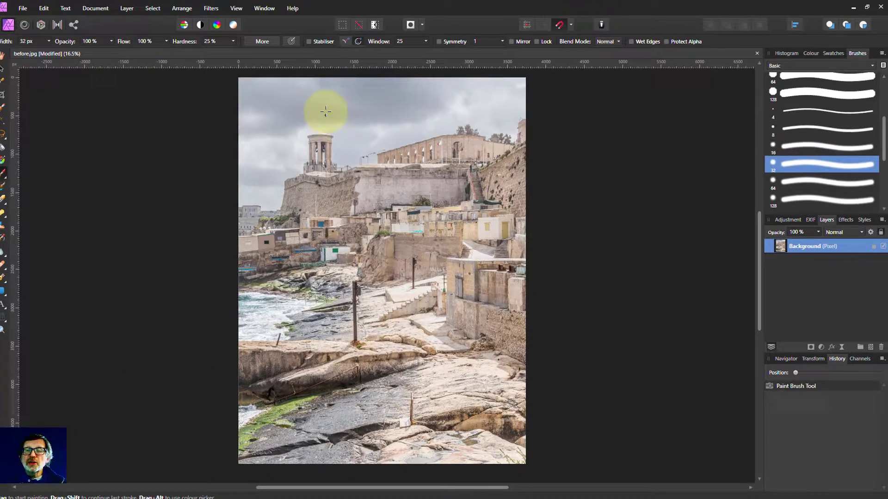
- Enlarge the brush to about 602.3 px and paint a soft black stroke across the sky
{"action": "key", "text": "bracketright"}
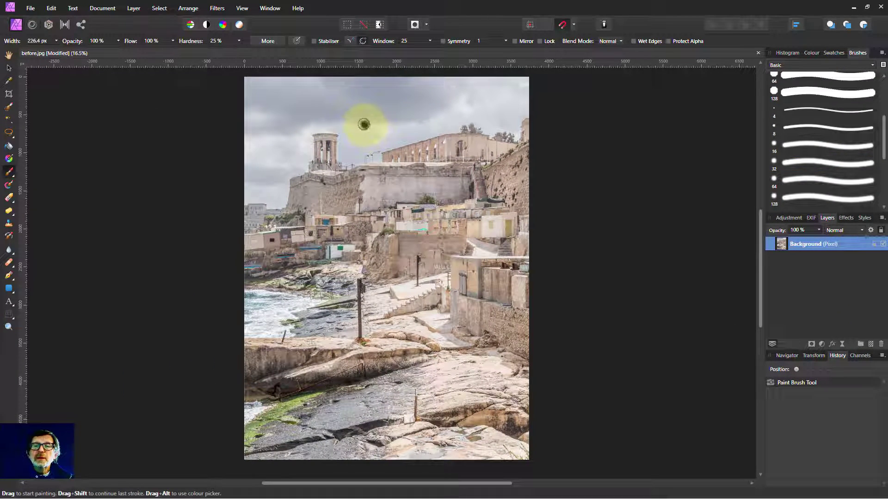
{"action": "key", "text": "bracketright"}
{"action": "key", "text": "bracketright"}
{"action": "key", "text": "bracketright"}
{"action": "key", "text": "bracketright"}
{"action": "key", "text": "bracketright"}
{"action": "key", "text": "bracketright"}
{"action": "key", "text": "bracketright"}
{"action": "left_click_drag", "start_coordinate": [293, 119], "coordinate": [407, 119]}
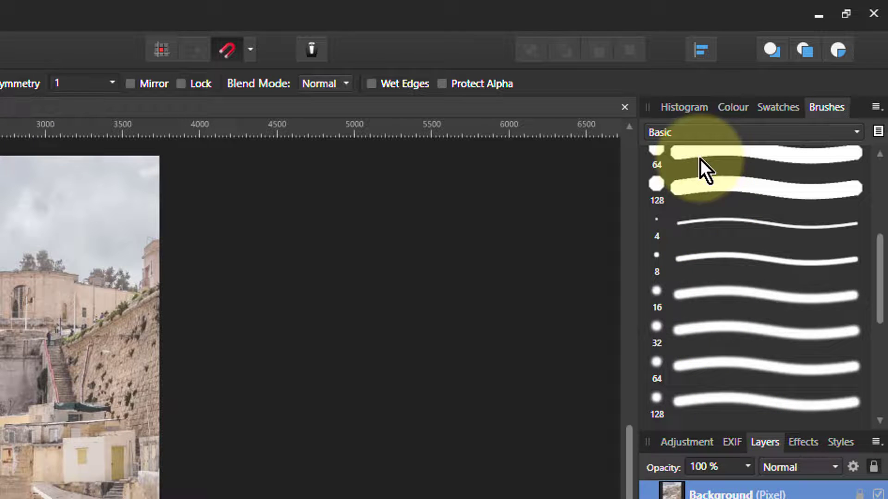
- Pick a textured splatter brush from the Painting category and enlarge it to about 792 px
{"action": "left_click", "coordinate": [692, 135]}
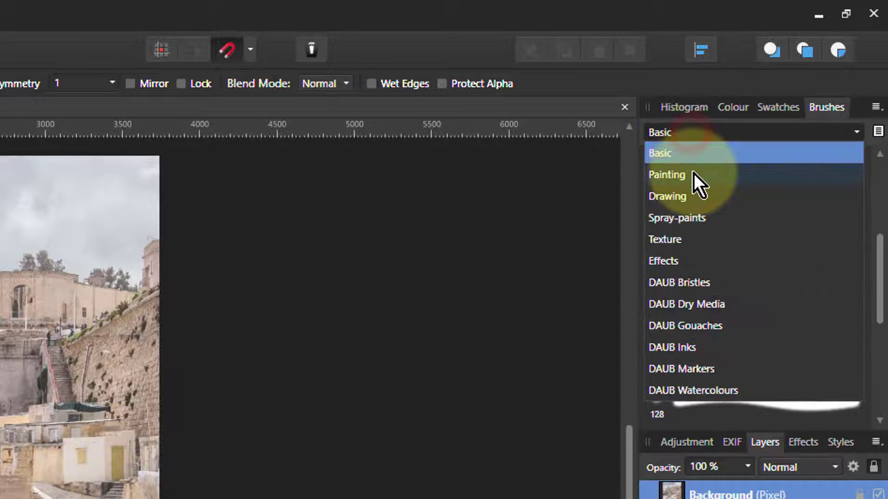
{"action": "left_click", "coordinate": [693, 175]}
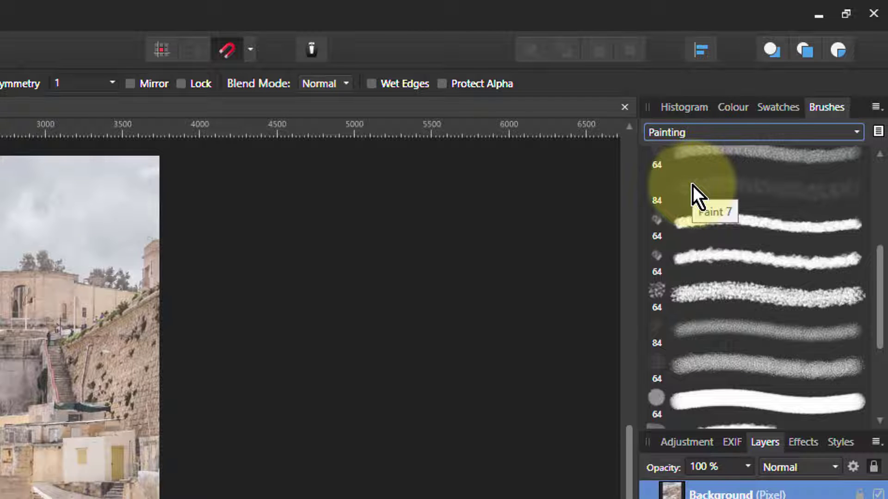
{"action": "scroll", "coordinate": [739, 358], "scroll_direction": "down", "scroll_amount": 5}
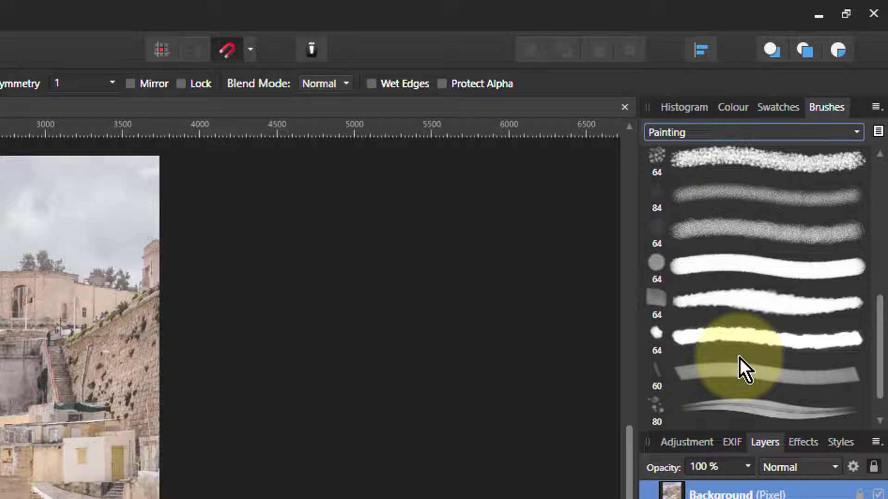
{"action": "scroll", "coordinate": [743, 280], "scroll_direction": "up", "scroll_amount": 4}
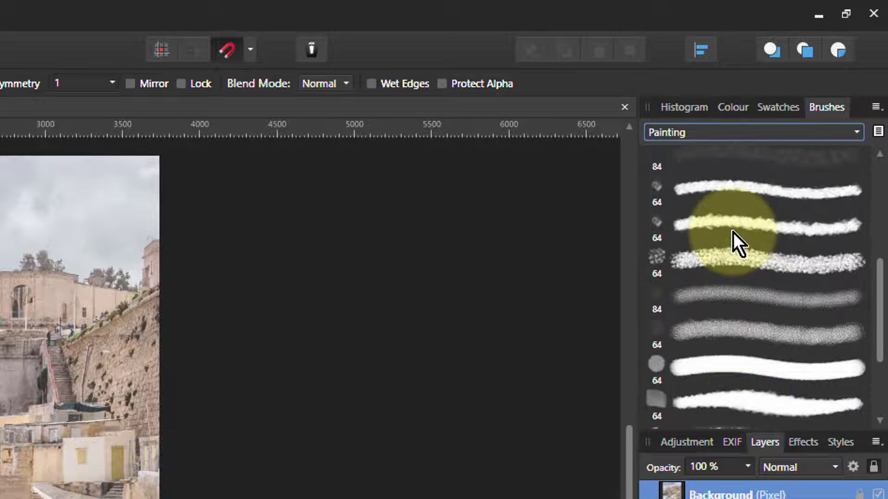
{"action": "left_click", "coordinate": [745, 264]}
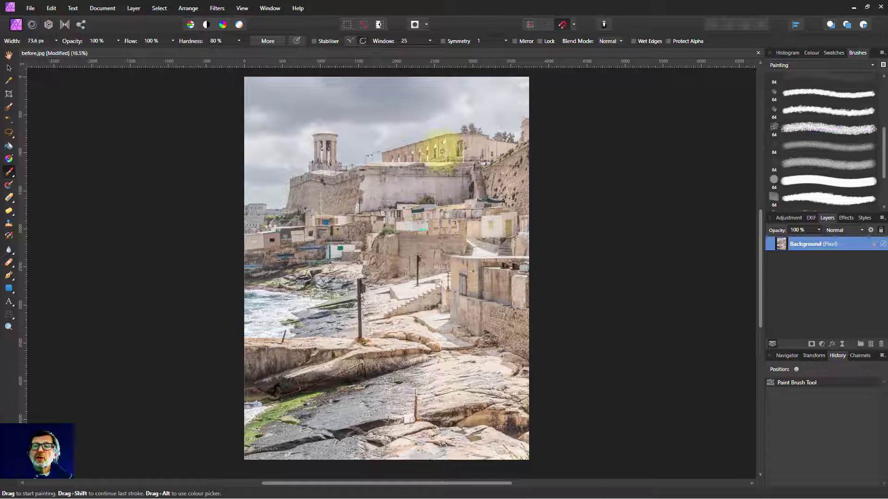
{"action": "mouse_move", "coordinate": [391, 121]}
{"action": "left_mouse_down"}
{"action": "mouse_move", "coordinate": [357, 115]}
{"action": "mouse_move", "coordinate": [373, 117]}
{"action": "left_mouse_up"}
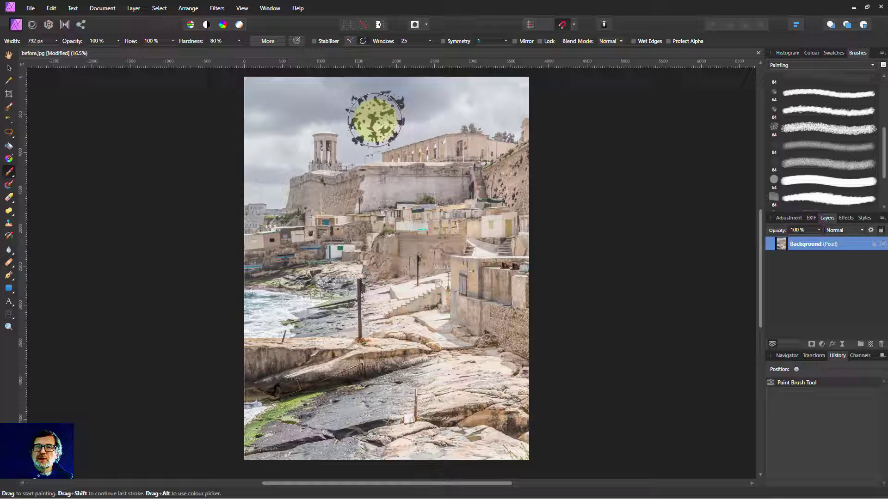
- Stamp trial splatters on the sky and undo them, then paint green on the lower-left rocks at 216 px
{"action": "left_click_drag", "start_coordinate": [375, 120], "coordinate": [471, 109]}
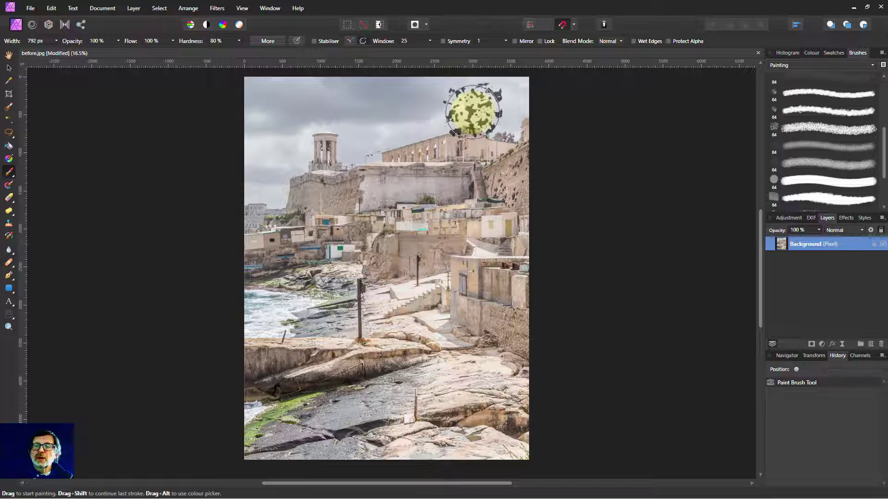
{"action": "left_click", "coordinate": [402, 110]}
{"action": "left_click", "coordinate": [296, 121]}
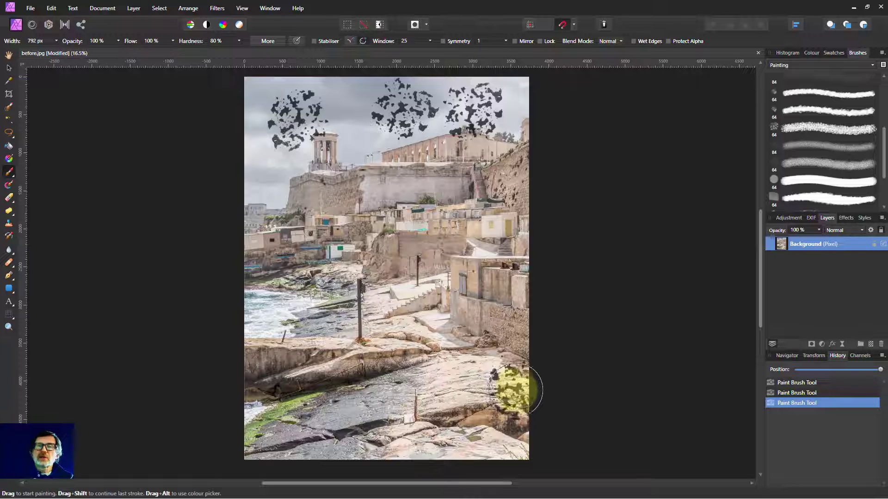
{"action": "key", "text": "ctrl+z"}
{"action": "key", "text": "ctrl+z"}
{"action": "key", "text": "ctrl+z"}
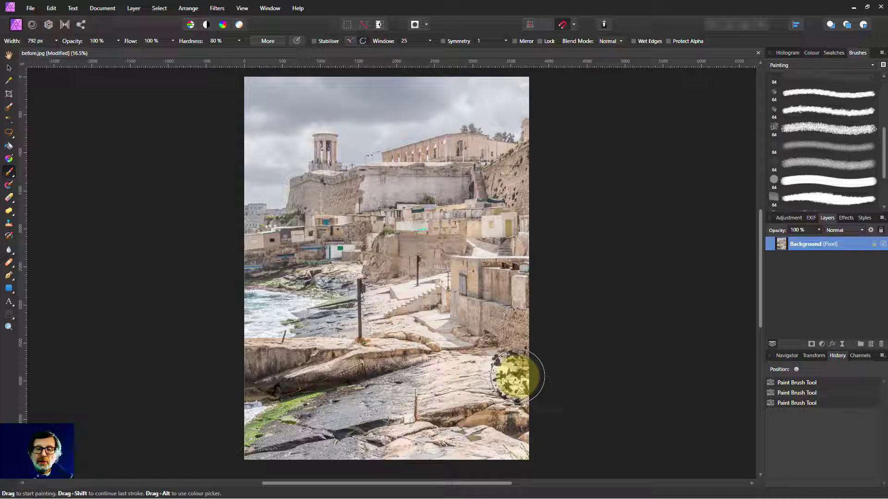
{"action": "mouse_move", "coordinate": [322, 383]}
{"action": "left_mouse_down"}
{"action": "mouse_move", "coordinate": [257, 396]}
{"action": "mouse_move", "coordinate": [253, 406]}
{"action": "mouse_move", "coordinate": [266, 409]}
{"action": "left_mouse_up"}
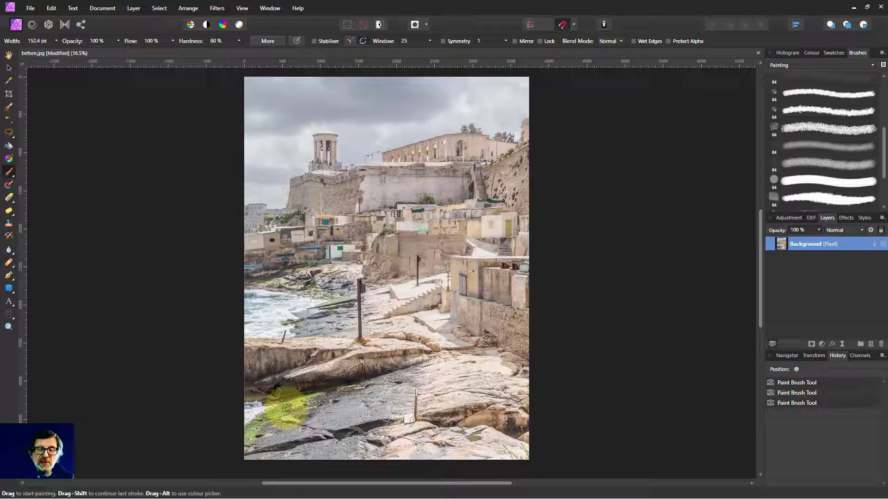
{"action": "left_click_drag", "start_coordinate": [287, 407], "coordinate": [277, 436]}
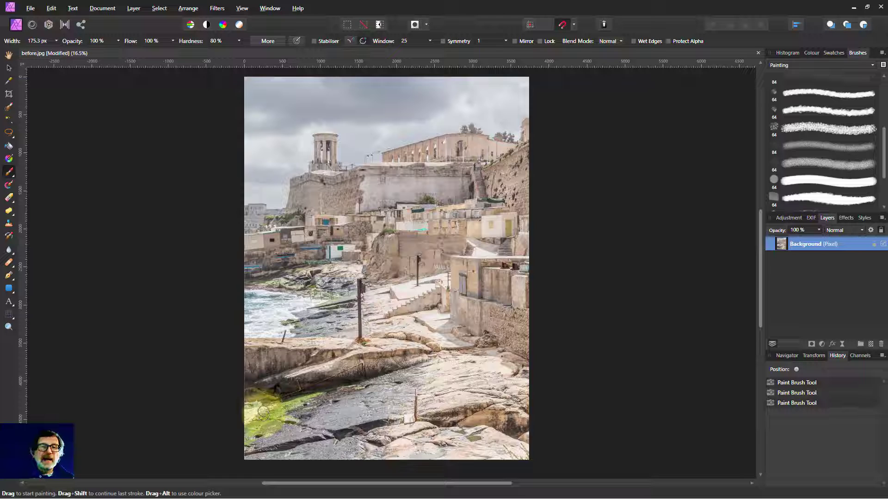
- Replace the green patch with translucent 51%-opacity green strokes over the lower-left rocks and shoreline
{"action": "key", "text": "ctrl+z"}
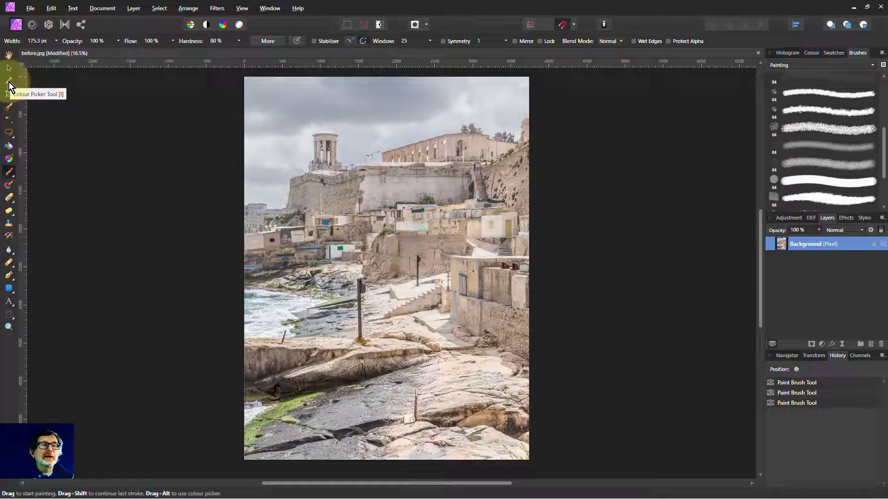
{"action": "left_click", "coordinate": [807, 54]}
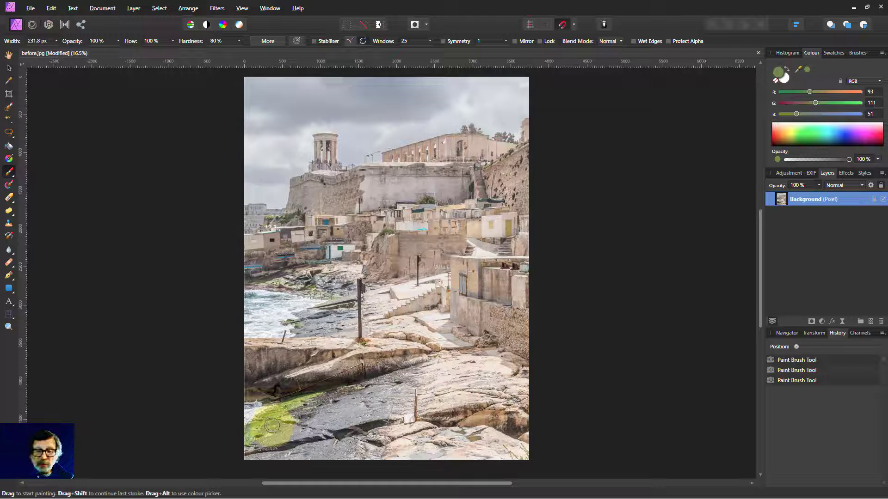
{"action": "left_click_drag", "start_coordinate": [280, 420], "coordinate": [268, 426]}
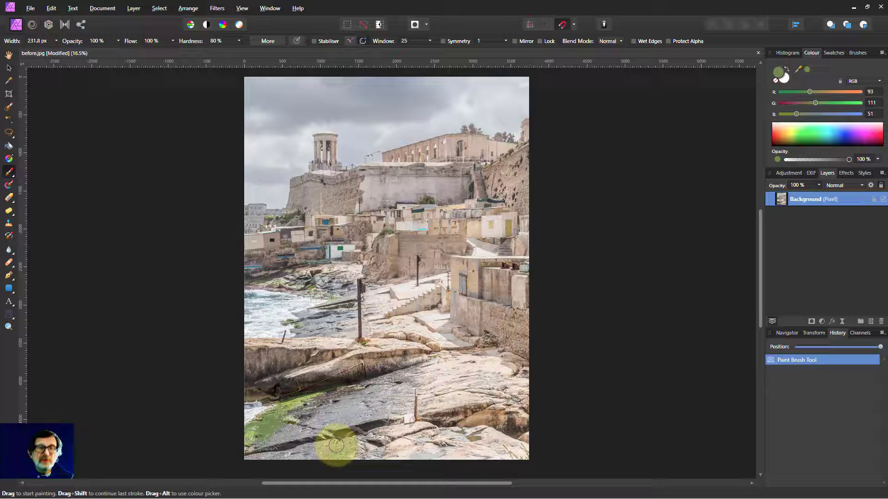
{"action": "left_click_drag", "start_coordinate": [119, 41], "coordinate": [89, 53]}
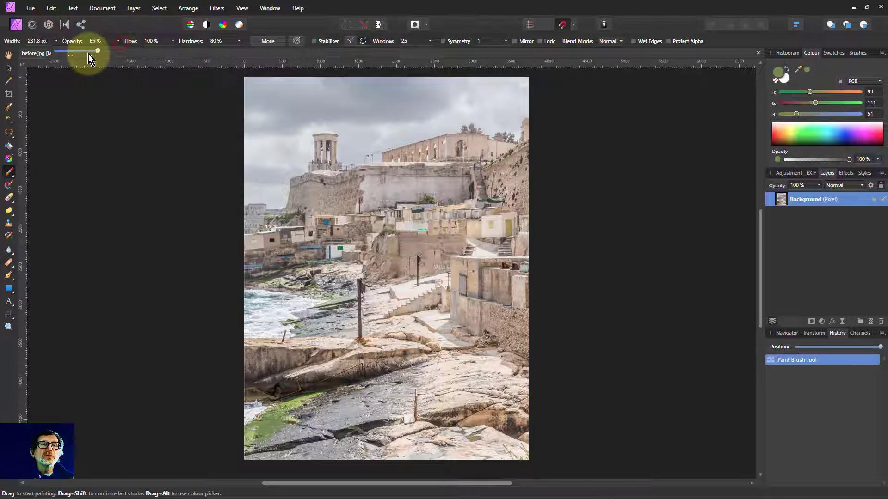
{"action": "mouse_move", "coordinate": [300, 419]}
{"action": "left_mouse_down"}
{"action": "mouse_move", "coordinate": [269, 437]}
{"action": "mouse_move", "coordinate": [273, 452]}
{"action": "mouse_move", "coordinate": [281, 437]}
{"action": "mouse_move", "coordinate": [262, 453]}
{"action": "mouse_move", "coordinate": [243, 451]}
{"action": "left_mouse_up"}
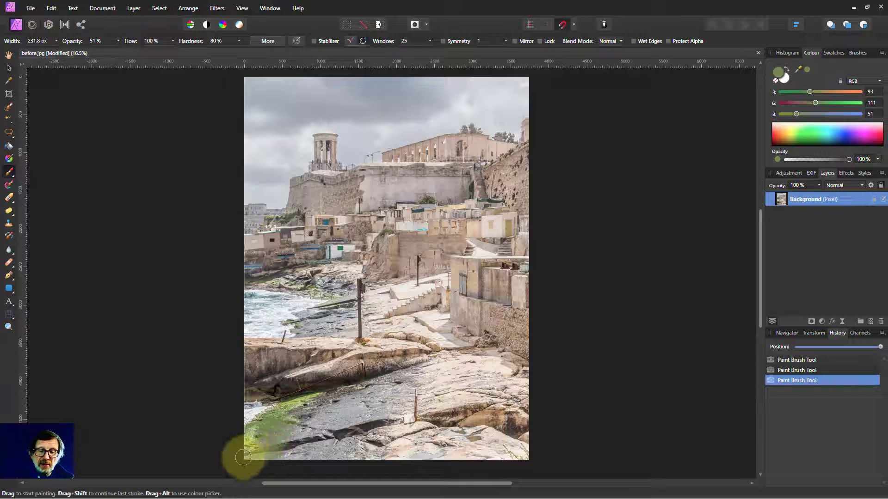
{"action": "left_click_drag", "start_coordinate": [342, 303], "coordinate": [302, 329]}
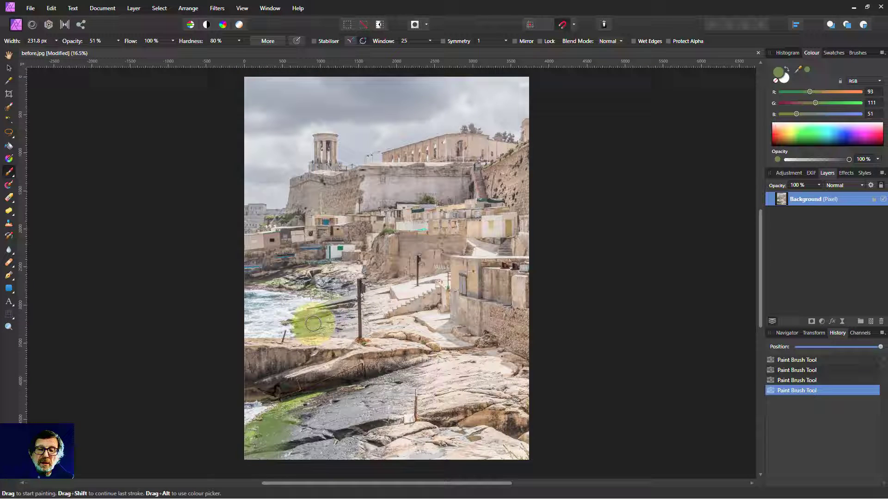
{"action": "mouse_move", "coordinate": [337, 407]}
{"action": "left_mouse_down"}
{"action": "mouse_move", "coordinate": [298, 418]}
{"action": "mouse_move", "coordinate": [296, 411]}
{"action": "left_mouse_up"}
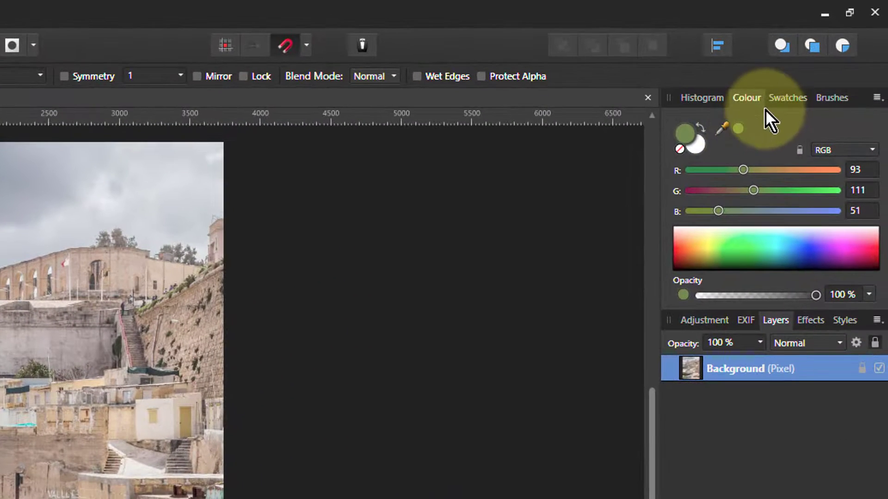
- Choose the first brush in the Drawing brush category
{"action": "left_click", "coordinate": [827, 101]}
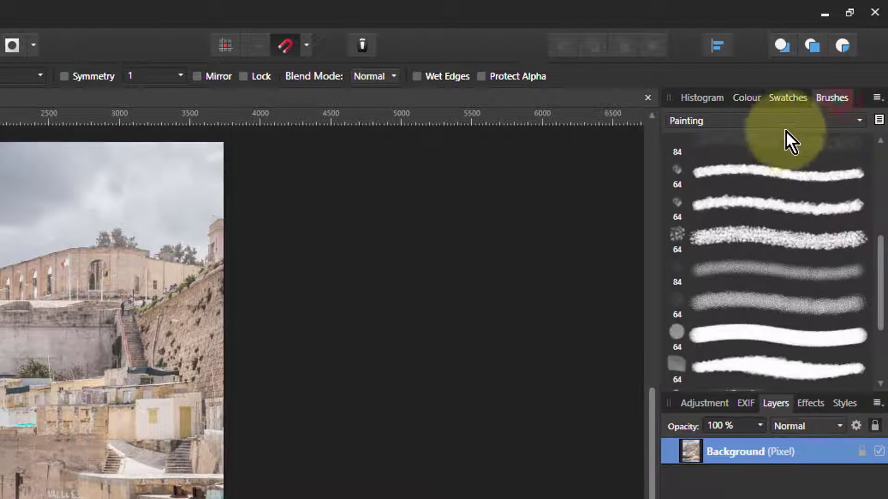
{"action": "left_click", "coordinate": [729, 120]}
{"action": "left_click", "coordinate": [729, 175]}
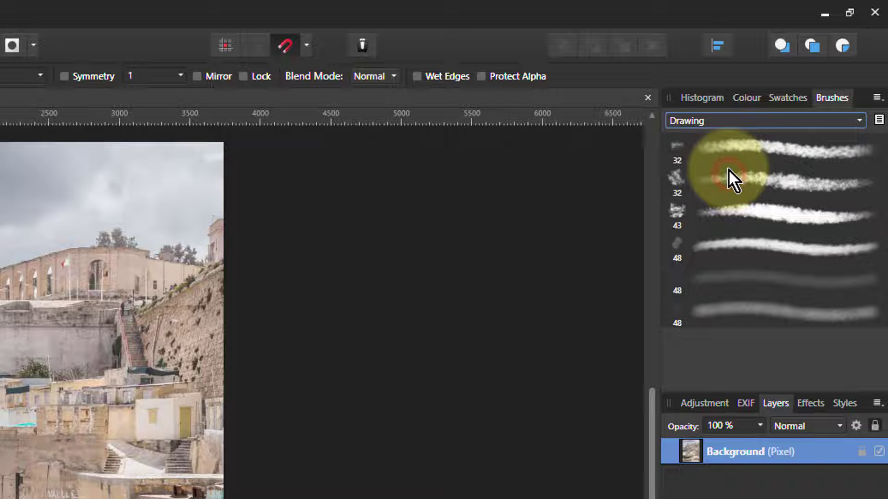
{"action": "left_click", "coordinate": [752, 148]}
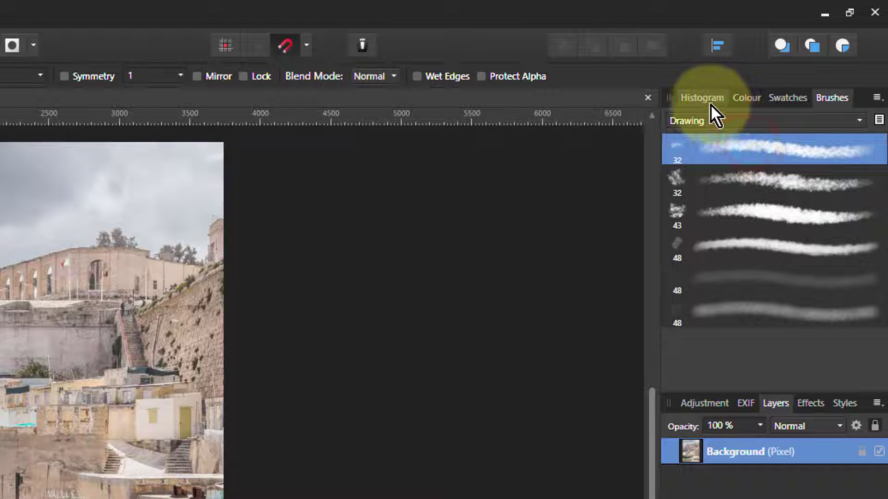
- Set the paint colour to dark green: R 0, G 30, B 0
{"action": "left_click", "coordinate": [740, 104]}
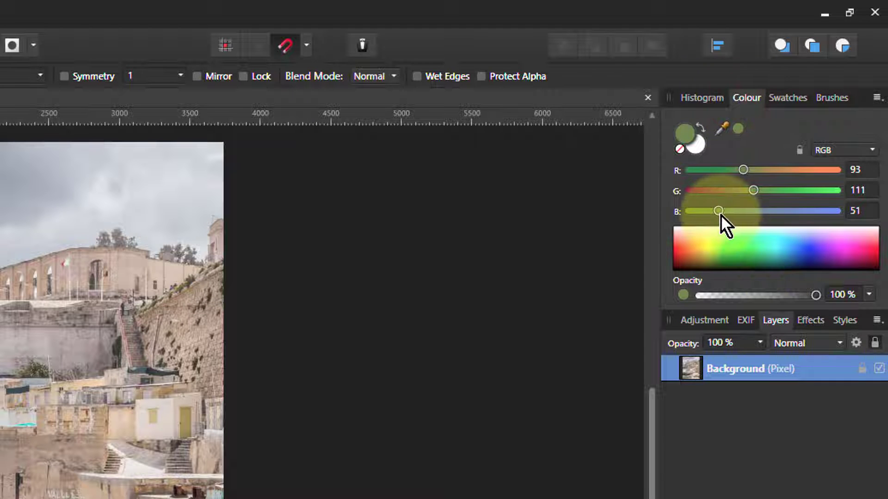
{"action": "left_click_drag", "start_coordinate": [718, 211], "coordinate": [687, 211]}
{"action": "left_click_drag", "start_coordinate": [742, 169], "coordinate": [646, 183]}
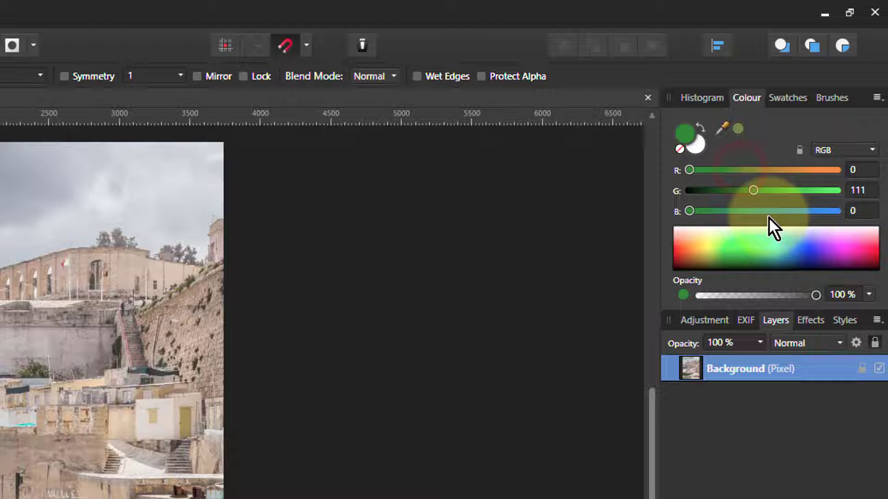
{"action": "left_click_drag", "start_coordinate": [753, 191], "coordinate": [706, 191]}
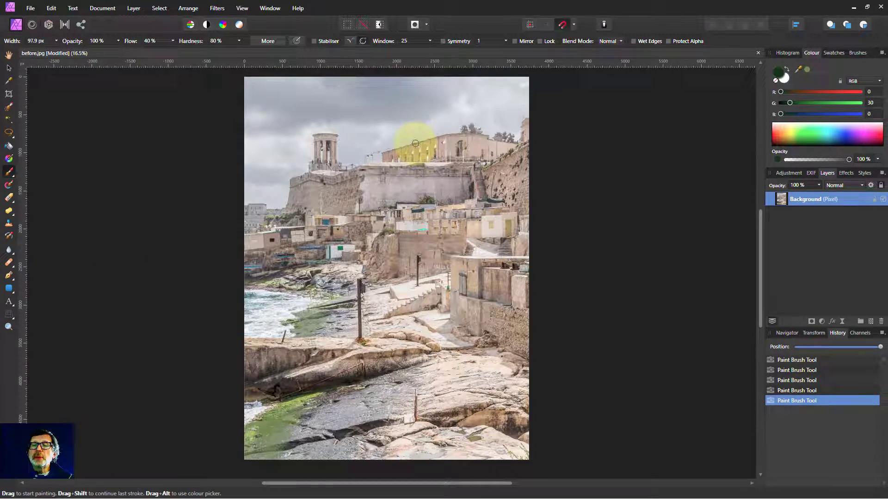
- Paint a trial dark green border with a ~1000 px brush, then rewind history to the unpainted photo
{"action": "key", "text": "bracketright"}
{"action": "key", "text": "bracketright"}
{"action": "key", "text": "bracketright"}
{"action": "key", "text": "bracketright"}
{"action": "key", "text": "bracketright"}
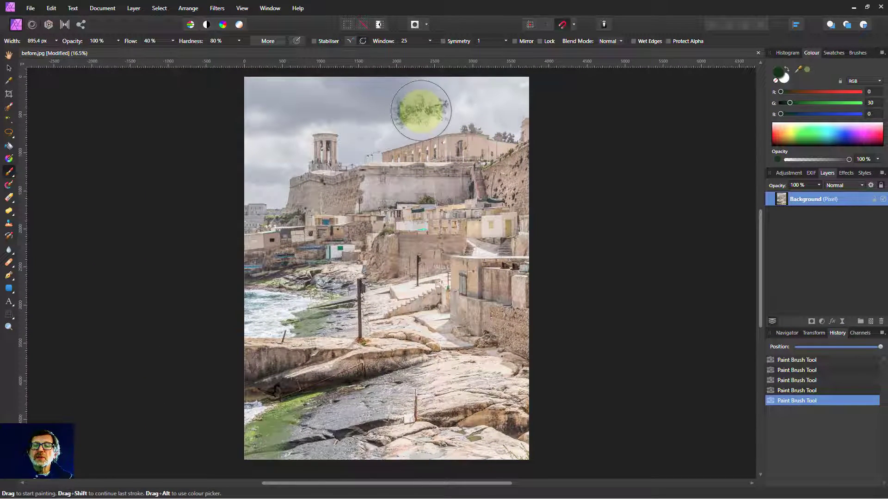
{"action": "mouse_move", "coordinate": [540, 86]}
{"action": "left_mouse_down"}
{"action": "mouse_move", "coordinate": [252, 83]}
{"action": "mouse_move", "coordinate": [234, 254]}
{"action": "mouse_move", "coordinate": [241, 443]}
{"action": "mouse_move", "coordinate": [347, 470]}
{"action": "mouse_move", "coordinate": [511, 465]}
{"action": "mouse_move", "coordinate": [545, 426]}
{"action": "mouse_move", "coordinate": [531, 80]}
{"action": "mouse_move", "coordinate": [553, 409]}
{"action": "left_mouse_up"}
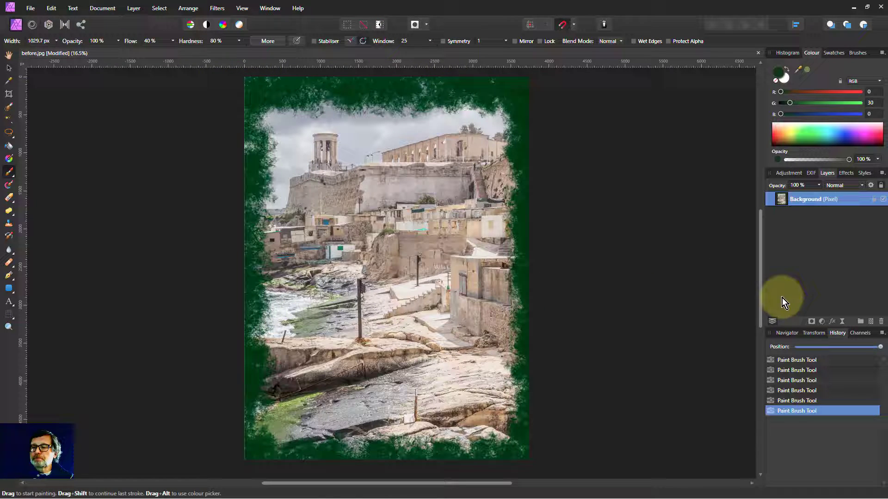
{"action": "left_click", "coordinate": [796, 349]}
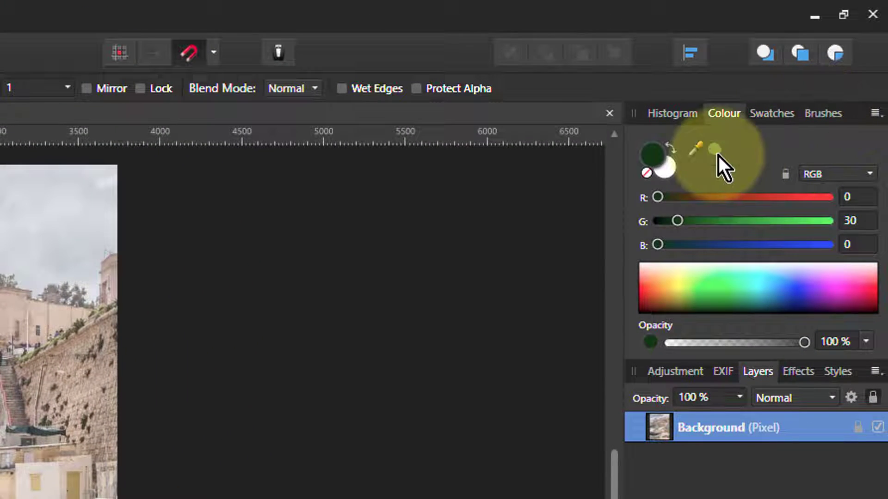
- Make the paint colour black and choose the last 90 px splatter brush in Spray-paints
{"action": "left_click_drag", "start_coordinate": [676, 221], "coordinate": [640, 222]}
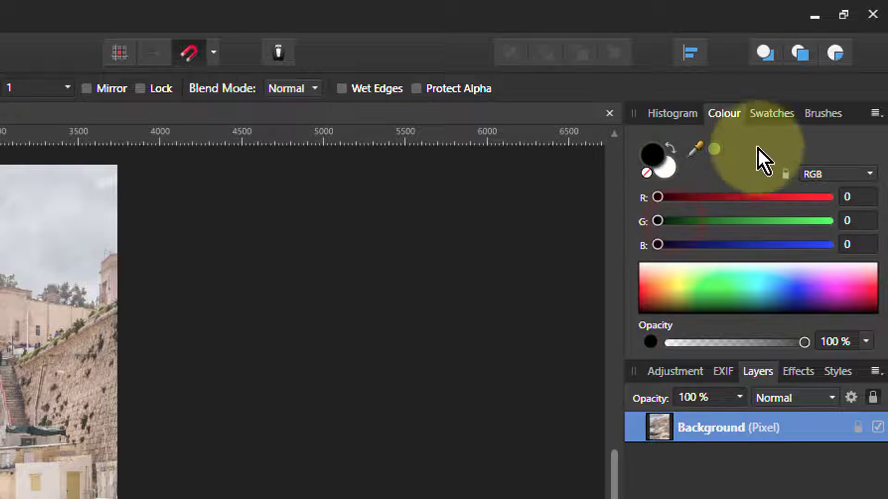
{"action": "left_click", "coordinate": [821, 116]}
{"action": "left_click", "coordinate": [712, 138]}
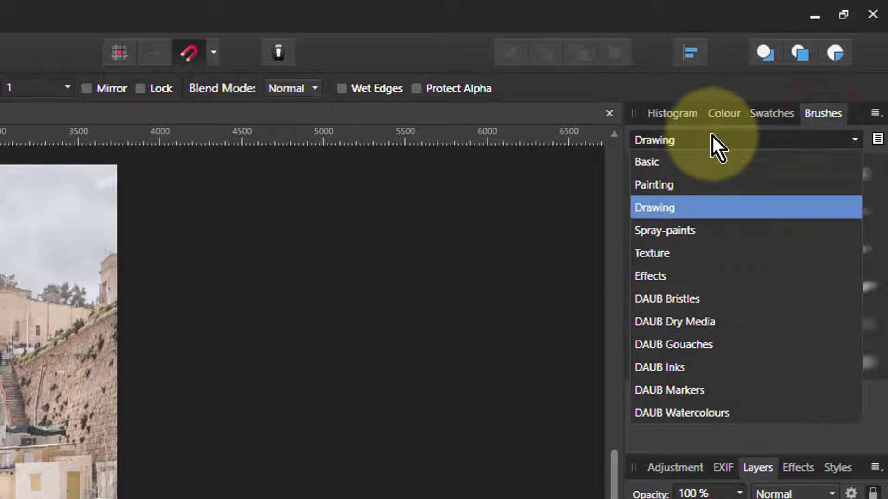
{"action": "left_click", "coordinate": [680, 234]}
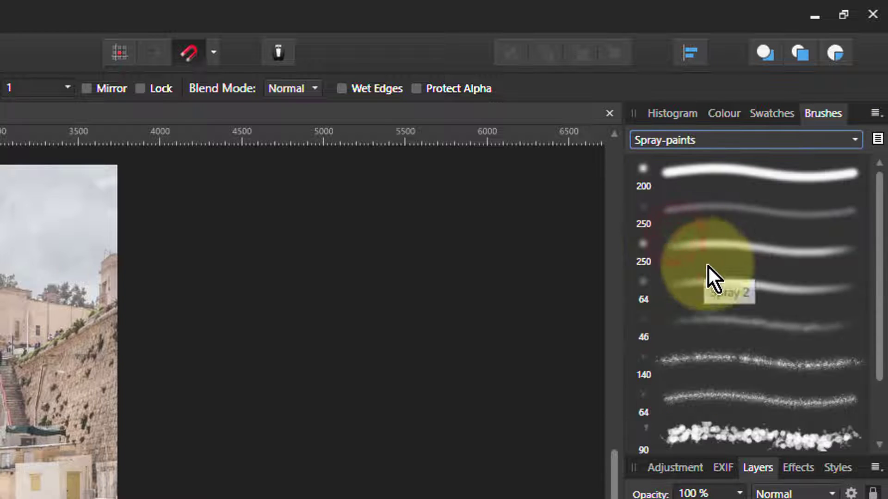
{"action": "left_click", "coordinate": [739, 433]}
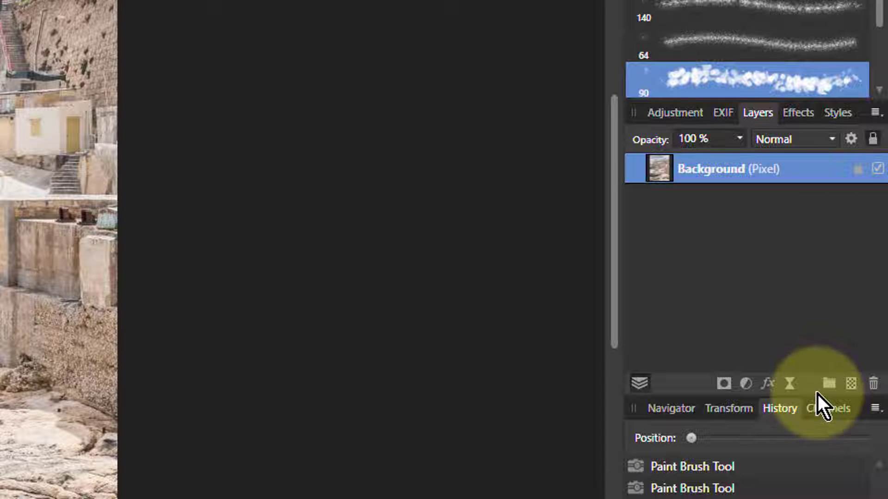
- Add a new empty pixel layer and enlarge the splatter brush several sizes
{"action": "left_click", "coordinate": [853, 386]}
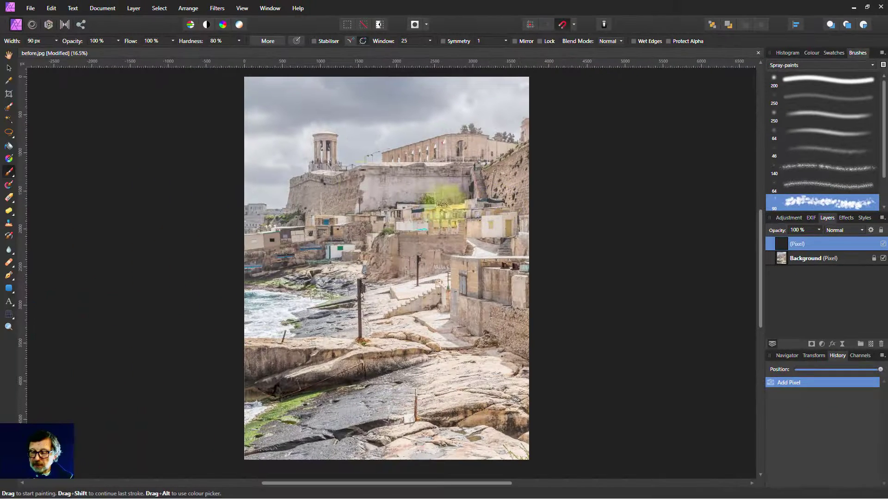
{"action": "key", "text": "bracketright"}
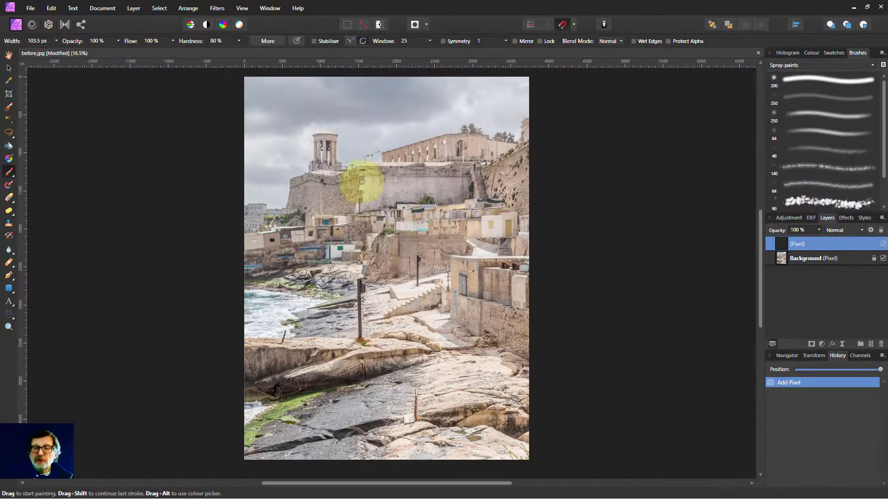
{"action": "key", "text": "bracketright"}
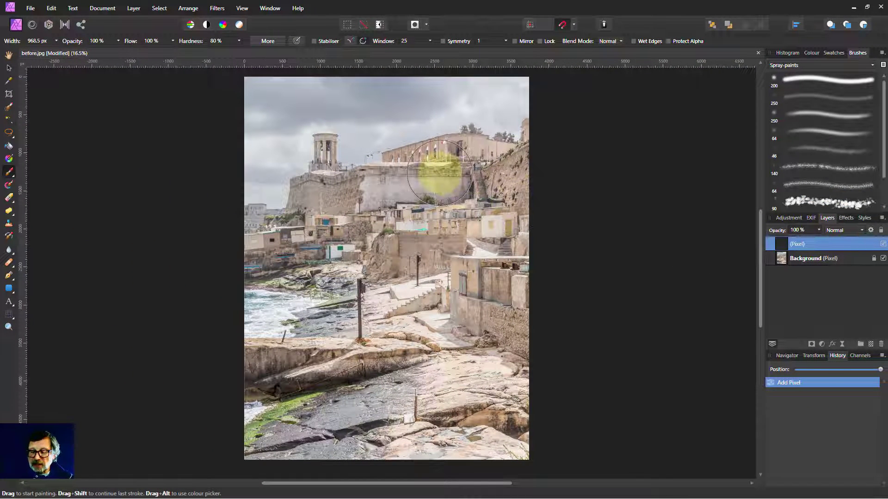
{"action": "key", "text": "bracketright"}
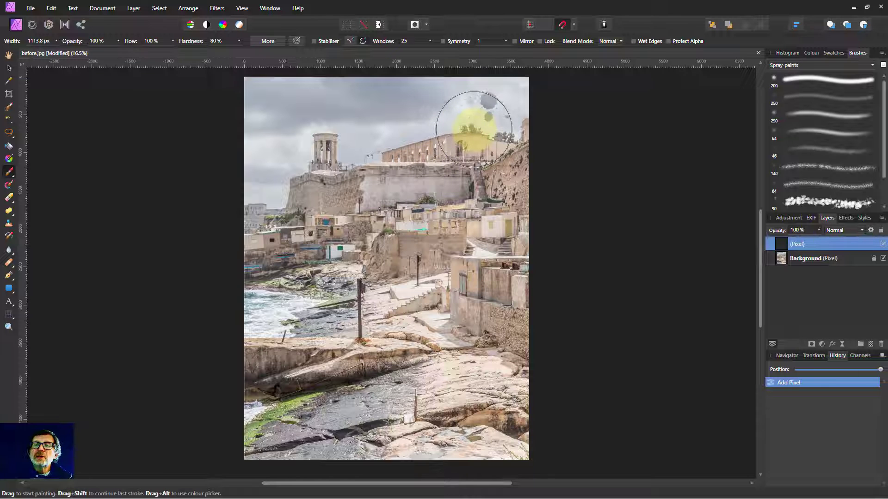
- Spray large black splatters over the sky, round tower and fort
{"action": "left_click", "coordinate": [474, 129]}
{"action": "left_click_drag", "start_coordinate": [398, 129], "coordinate": [456, 124]}
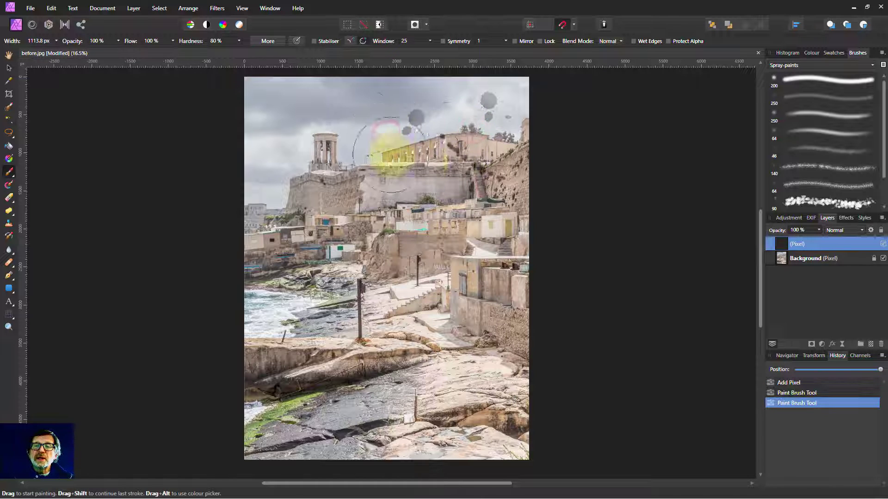
{"action": "left_click", "coordinate": [342, 132]}
{"action": "mouse_move", "coordinate": [282, 148]}
{"action": "left_mouse_down"}
{"action": "mouse_move", "coordinate": [297, 177]}
{"action": "mouse_move", "coordinate": [318, 188]}
{"action": "left_mouse_up"}
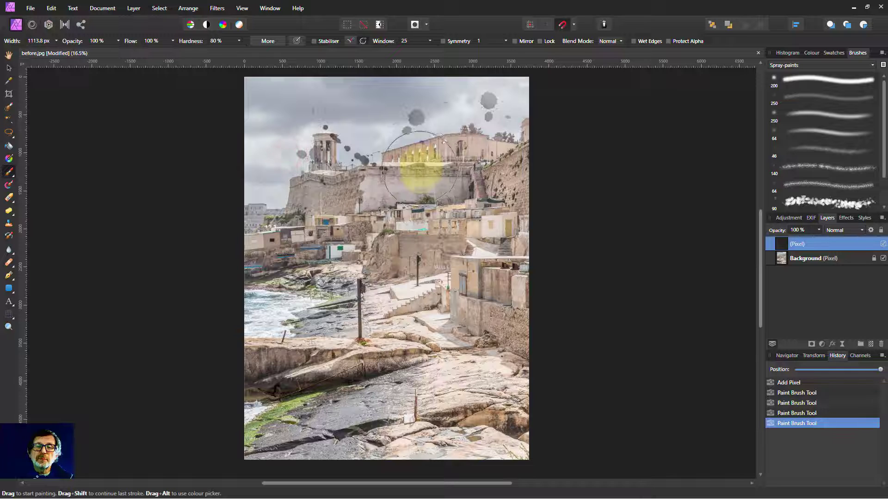
{"action": "left_click", "coordinate": [419, 169]}
{"action": "left_click", "coordinate": [317, 109]}
{"action": "mouse_move", "coordinate": [318, 109]}
{"action": "left_mouse_down"}
{"action": "mouse_move", "coordinate": [467, 176]}
{"action": "mouse_move", "coordinate": [435, 252]}
{"action": "mouse_move", "coordinate": [460, 266]}
{"action": "left_mouse_up"}
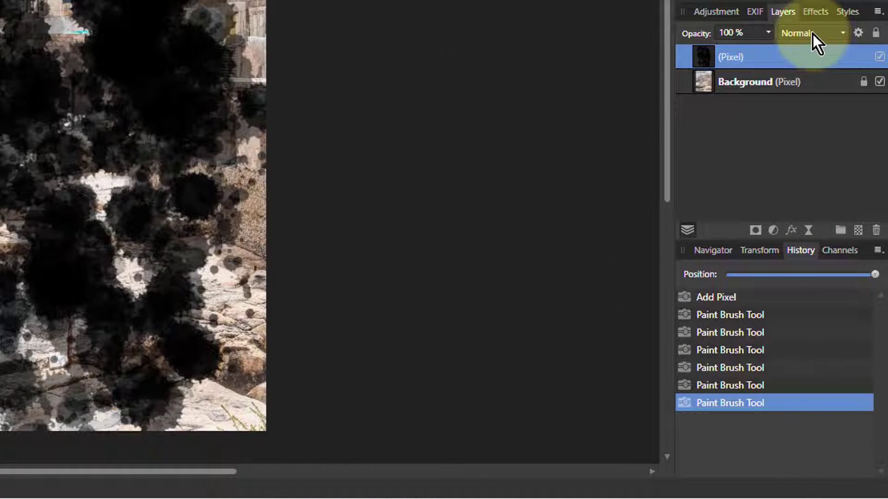
- Set the splatter layer's blend mode to Overlay and add another splatter stroke over the rocks
{"action": "left_click", "coordinate": [811, 34]}
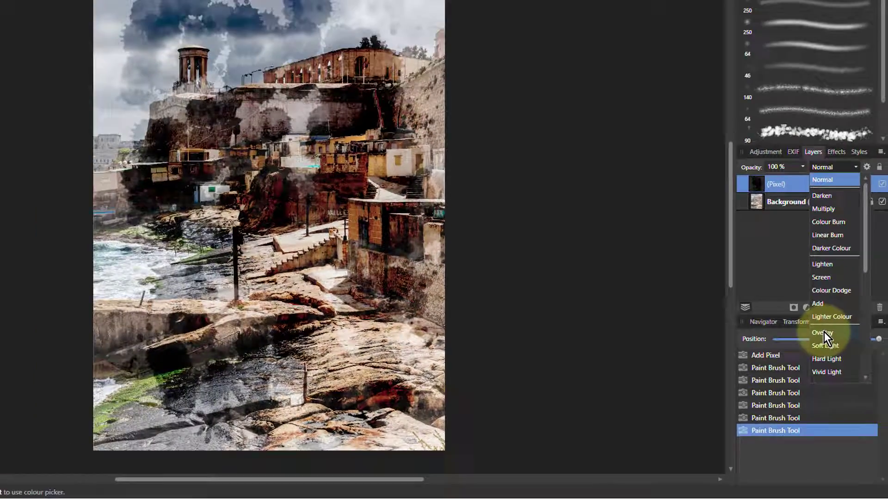
{"action": "left_click", "coordinate": [824, 332]}
{"action": "mouse_move", "coordinate": [334, 331]}
{"action": "left_mouse_down"}
{"action": "mouse_move", "coordinate": [256, 262]}
{"action": "mouse_move", "coordinate": [283, 100]}
{"action": "left_mouse_up"}
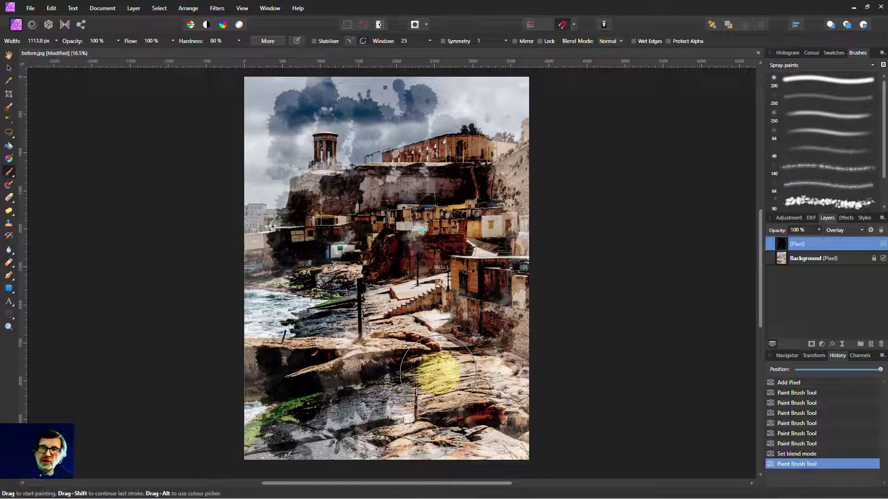
- Rewind history to the original photo and choose the 230 px Grunge 4 brush from Texture
{"action": "left_click", "coordinate": [798, 372]}
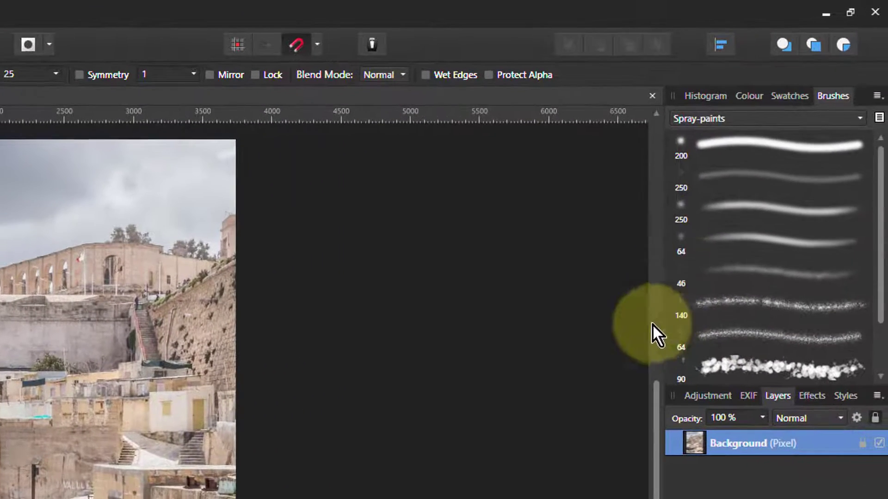
{"action": "left_click", "coordinate": [737, 116]}
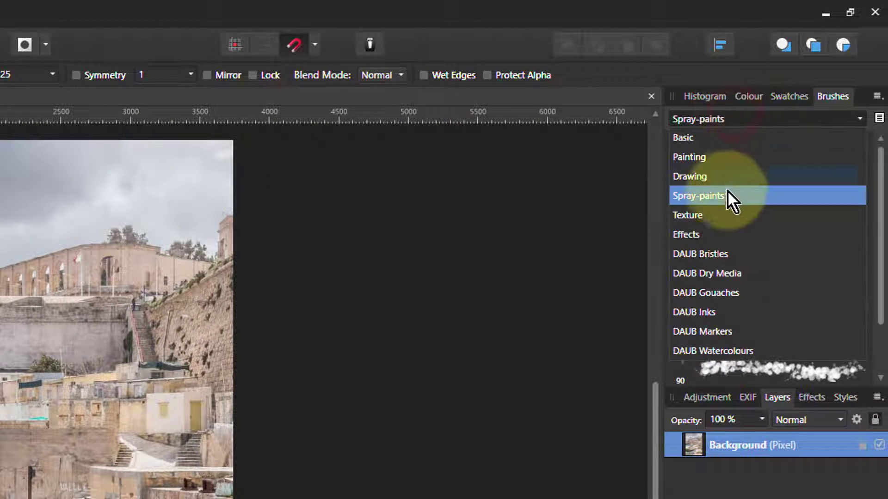
{"action": "left_click", "coordinate": [703, 214]}
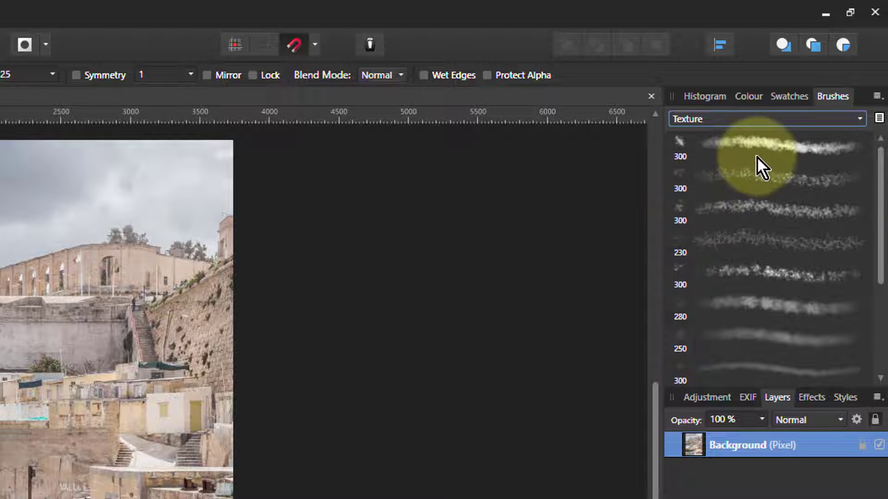
{"action": "scroll", "coordinate": [765, 300], "scroll_direction": "down", "scroll_amount": 1}
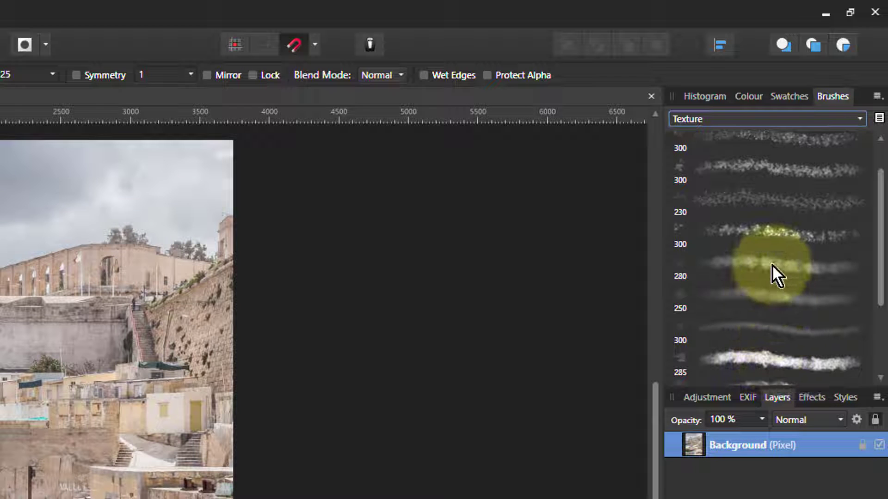
{"action": "left_click", "coordinate": [768, 204]}
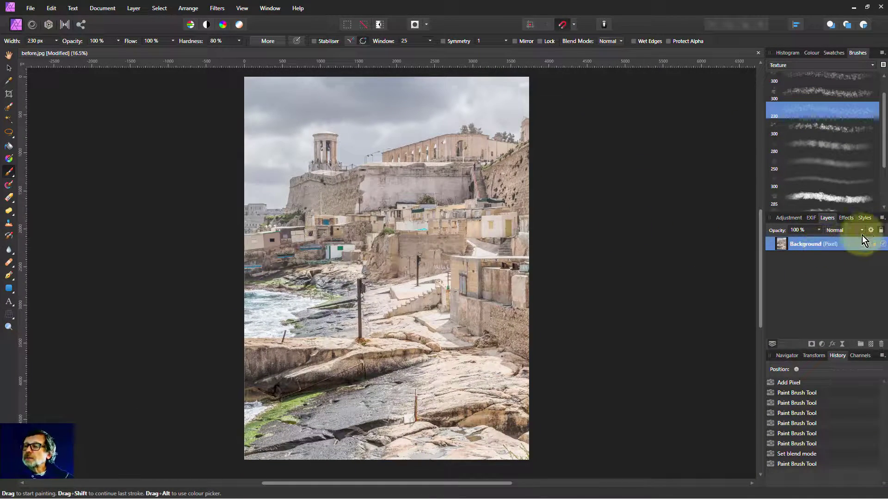
- On a new pixel layer, enlarge the crack brush and stamp cracks over the rocks, lower photo and sky
{"action": "left_click", "coordinate": [871, 344]}
{"action": "left_click", "coordinate": [798, 244]}
{"action": "left_click_drag", "start_coordinate": [300, 294], "coordinate": [333, 278]}
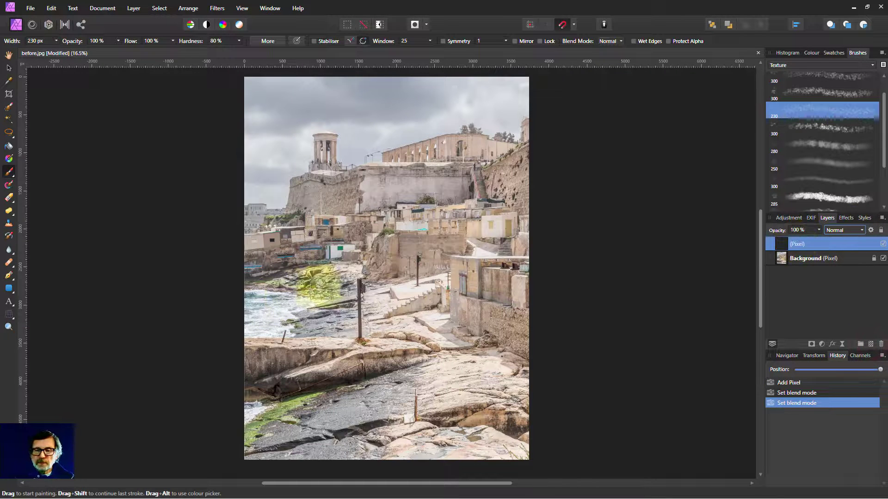
{"action": "key", "text": "bracketright"}
{"action": "key", "text": "bracketright"}
{"action": "key", "text": "bracketright"}
{"action": "key", "text": "bracketright"}
{"action": "key", "text": "bracketright"}
{"action": "key", "text": "bracketright"}
{"action": "key", "text": "bracketright"}
{"action": "key", "text": "bracketright"}
{"action": "key", "text": "bracketright"}
{"action": "key", "text": "bracketright"}
{"action": "key", "text": "bracketright"}
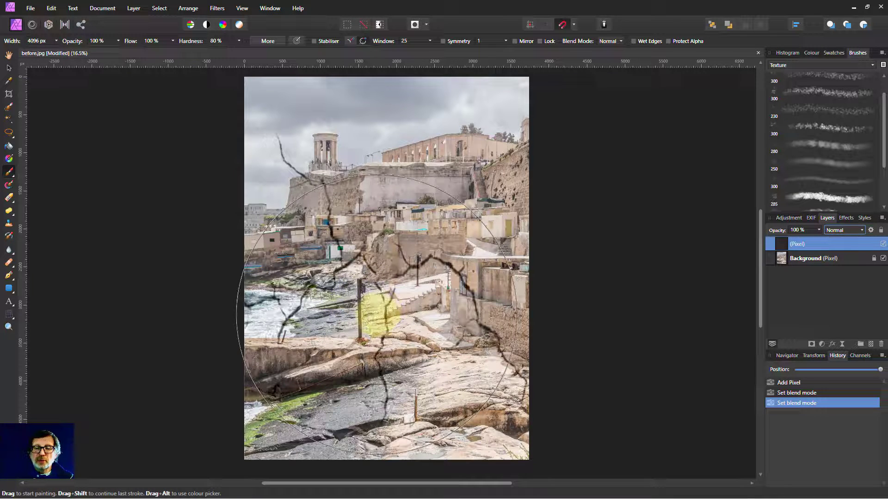
{"action": "left_click", "coordinate": [362, 329]}
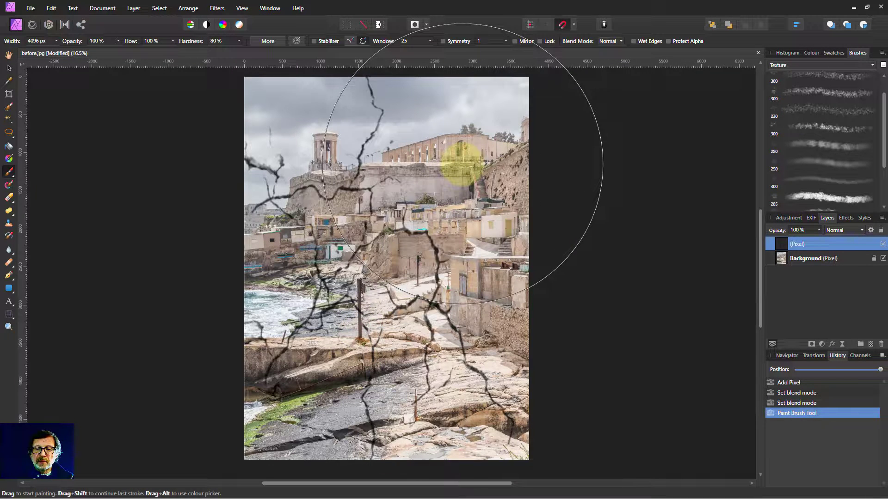
{"action": "left_click", "coordinate": [461, 162]}
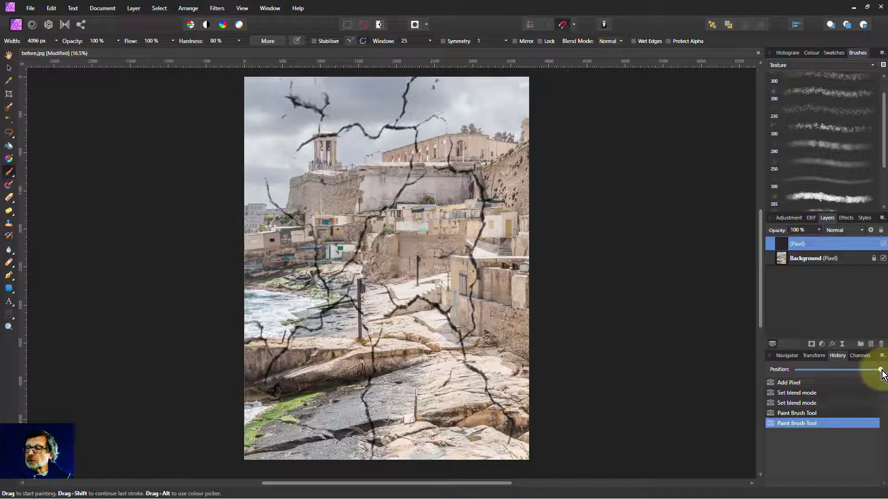
- Rewind the history to before the cracks, then select the first Effects brush (size 200)
{"action": "left_click_drag", "start_coordinate": [880, 370], "coordinate": [759, 369]}
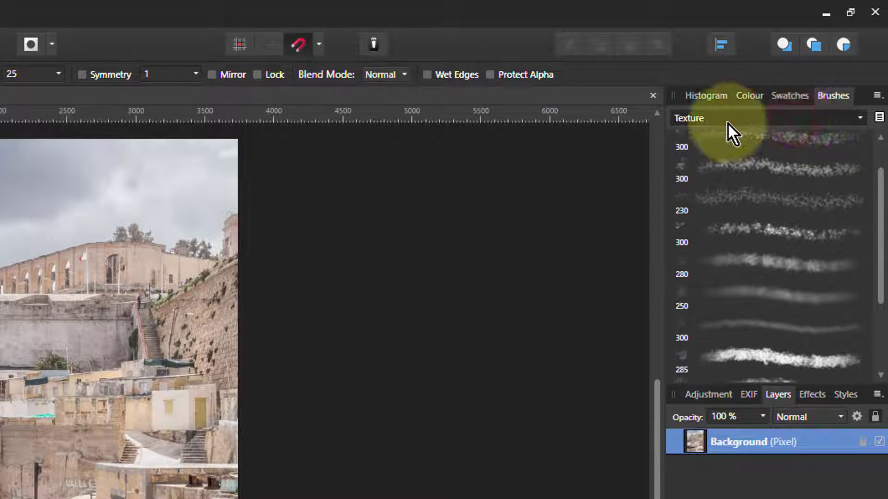
{"action": "left_click", "coordinate": [728, 120]}
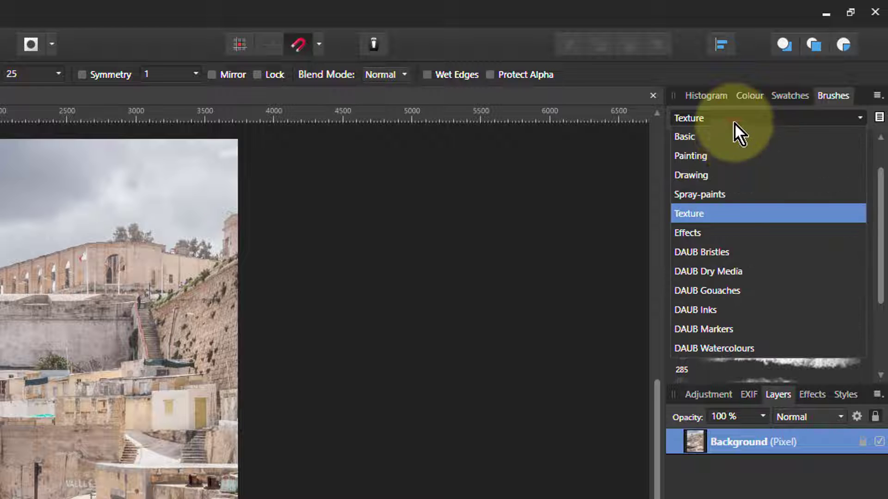
{"action": "left_click", "coordinate": [716, 234]}
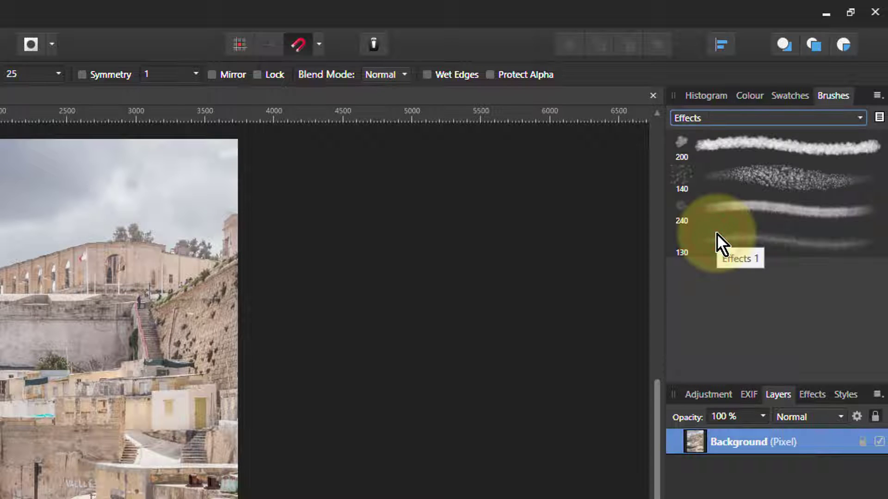
{"action": "left_click", "coordinate": [770, 140]}
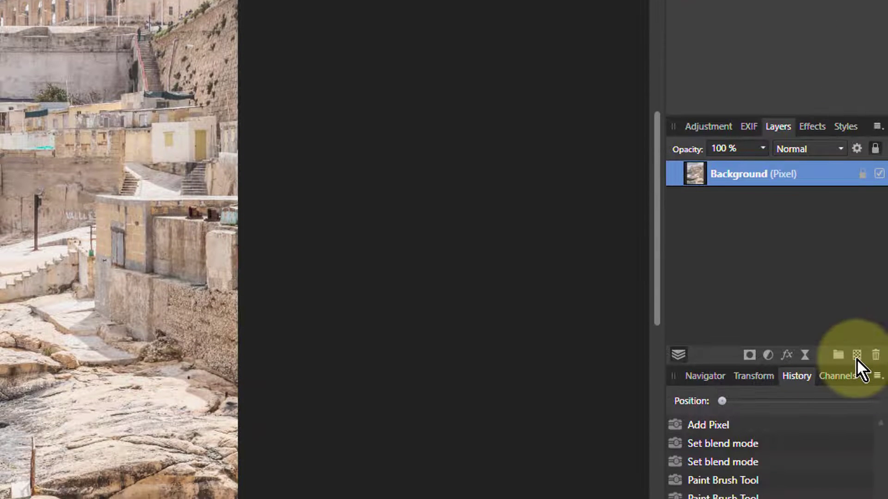
- Add a new empty pixel layer with its blend mode set to Soft Light
{"action": "left_click", "coordinate": [856, 355]}
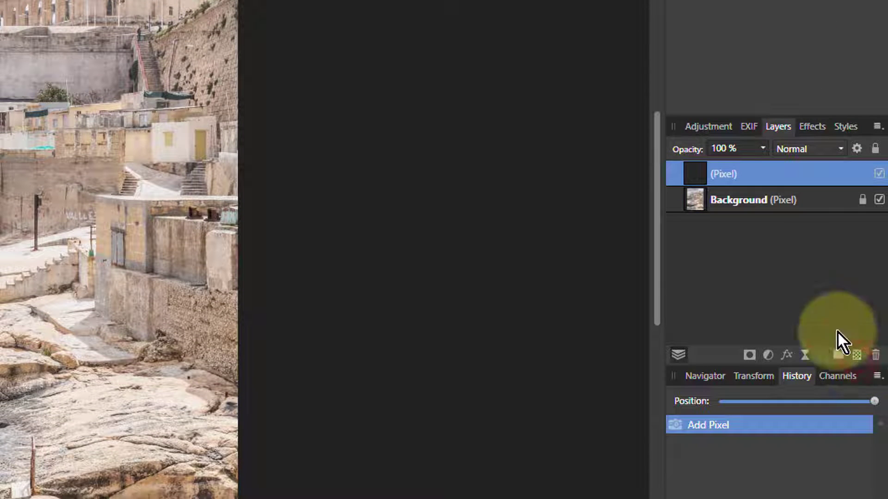
{"action": "left_click", "coordinate": [804, 149]}
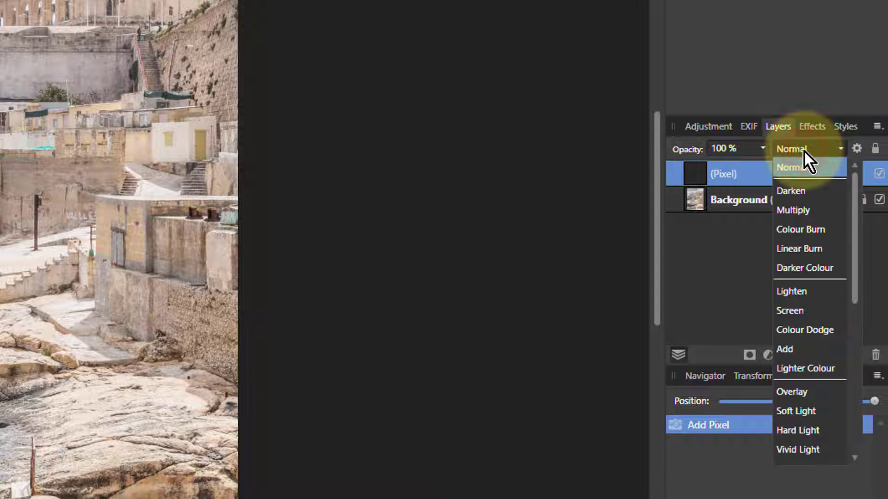
{"action": "left_click", "coordinate": [811, 410]}
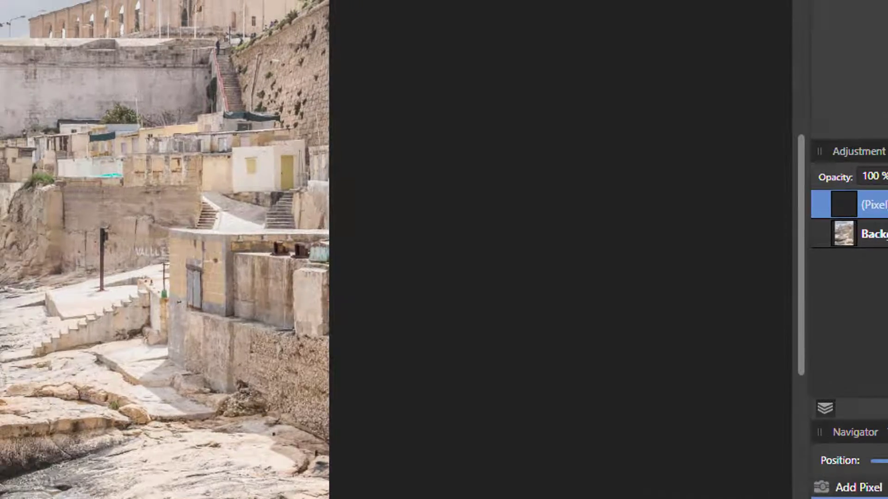